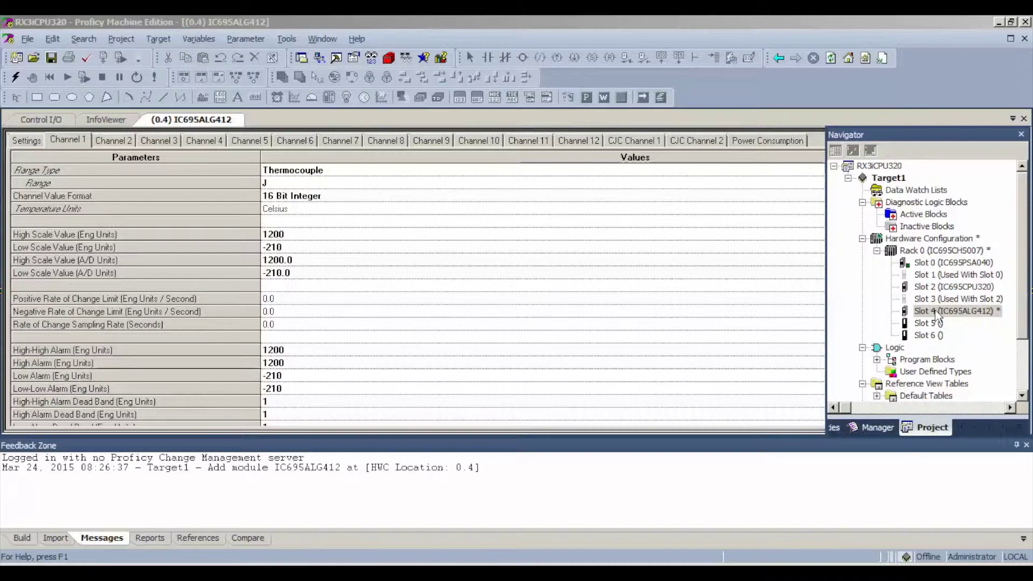
pyautogui.rightClick(939, 318)
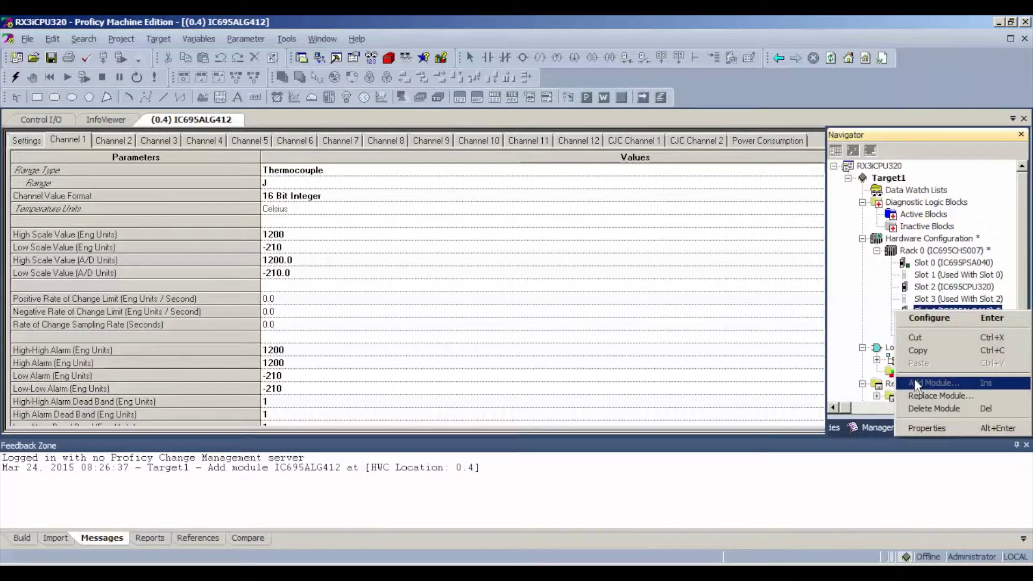
pyautogui.click(744, 303)
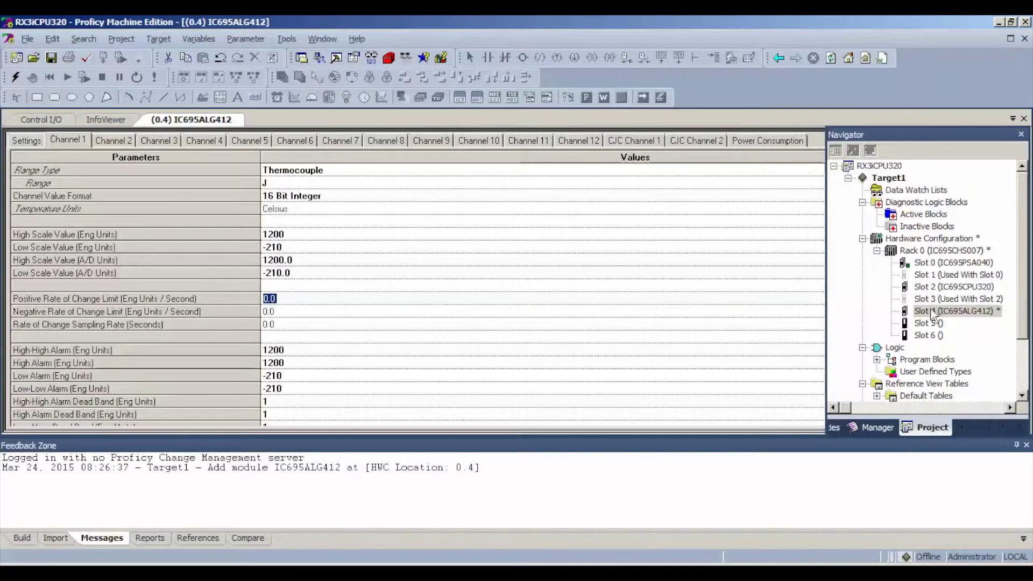
pyautogui.click(29, 142)
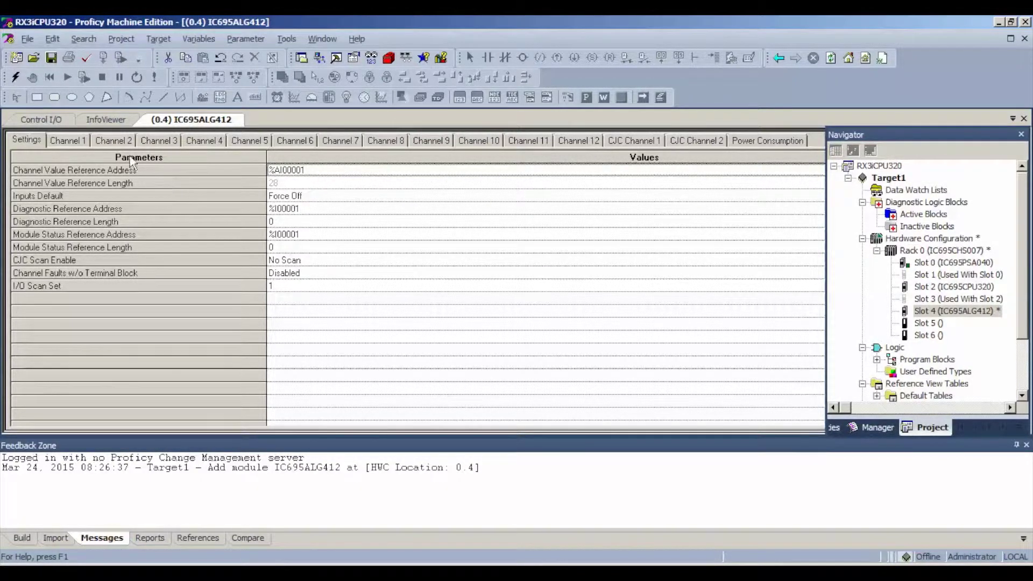
pyautogui.click(67, 142)
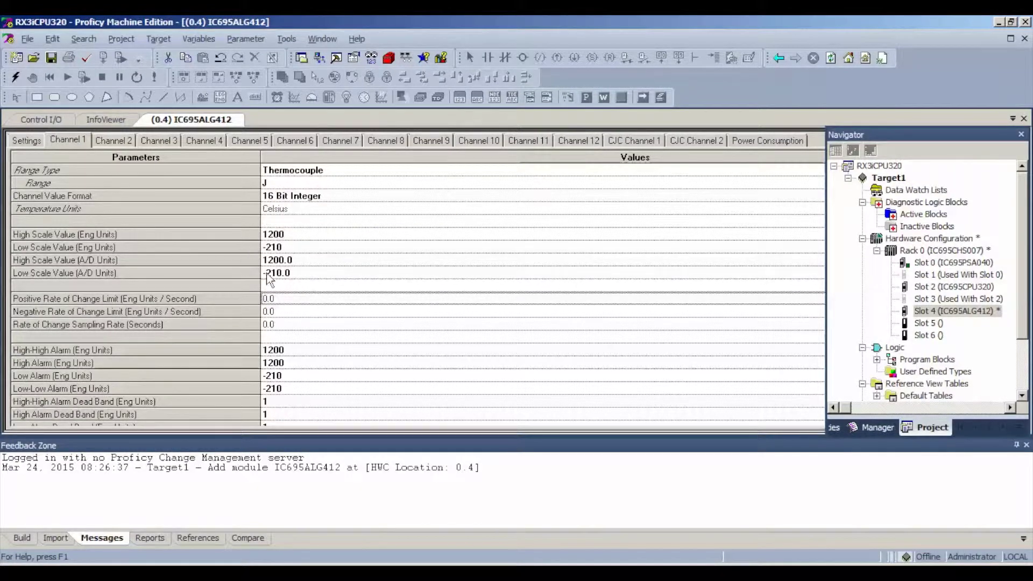
pyautogui.click(102, 143)
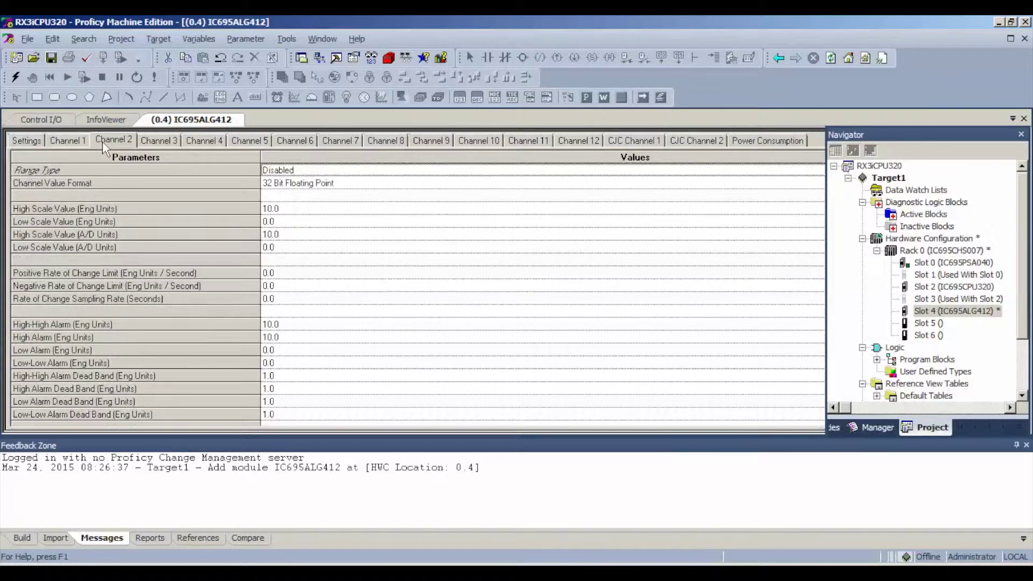
# Step: Make Channel 2 a type J thermocouple with 16 Bit Integer values, correcting an initial Voltage pick
pyautogui.click(284, 171)
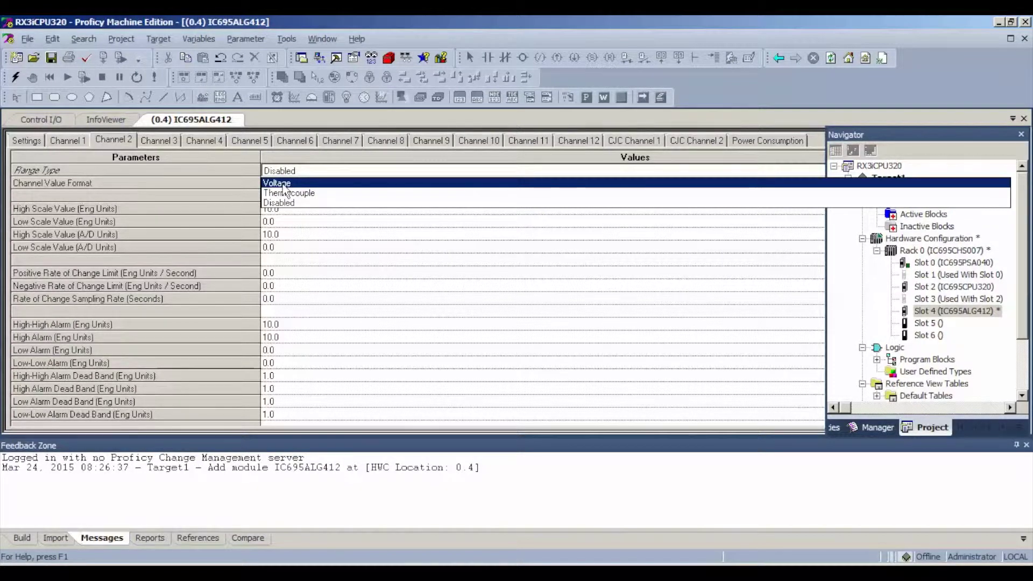
pyautogui.click(283, 186)
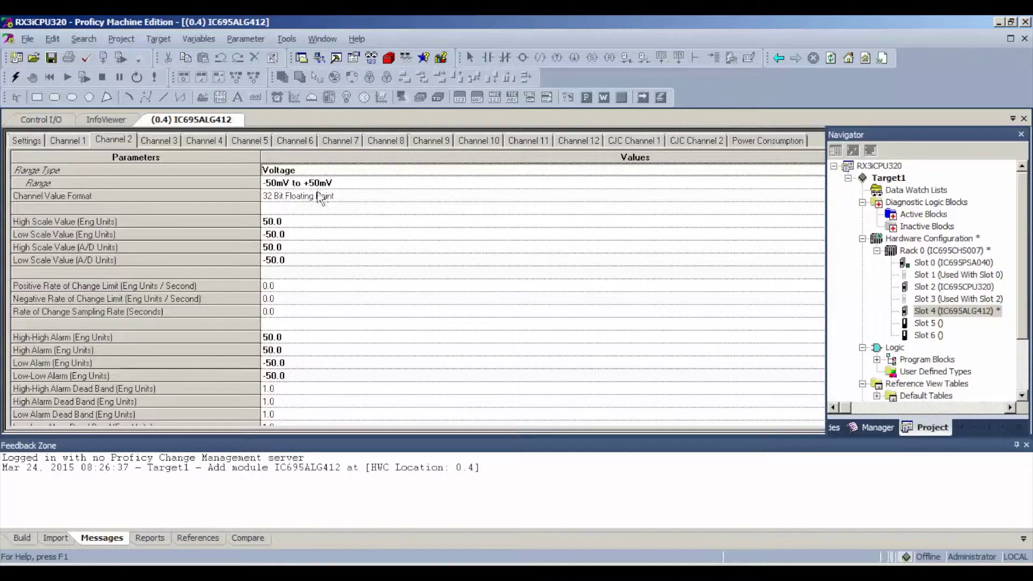
pyautogui.click(297, 171)
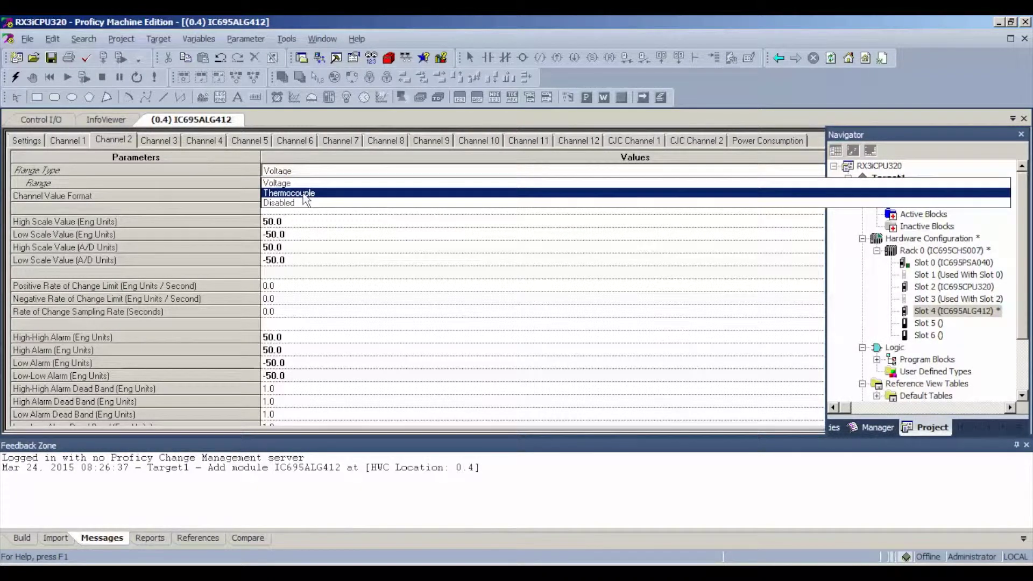
pyautogui.click(305, 193)
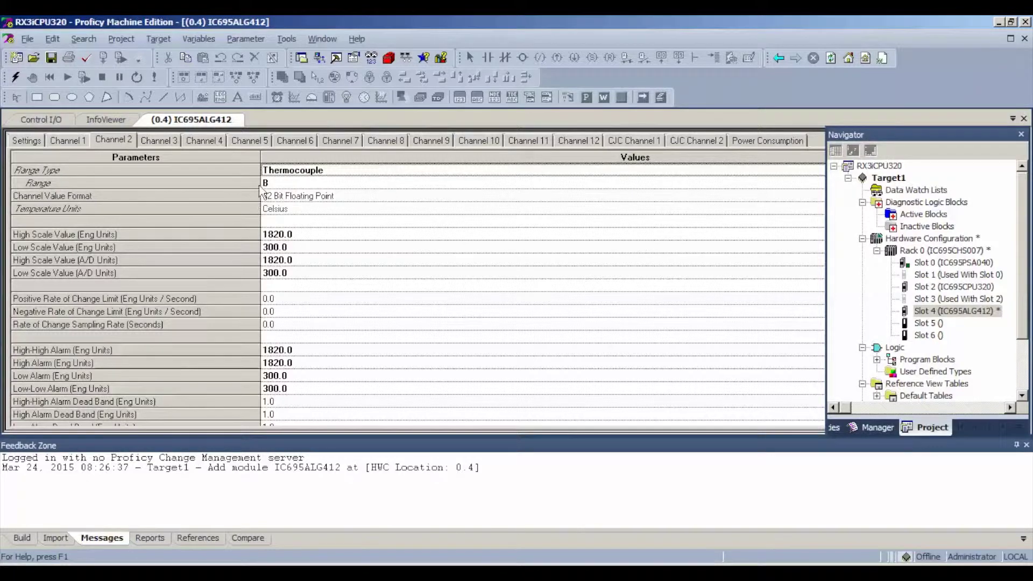
pyautogui.click(279, 183)
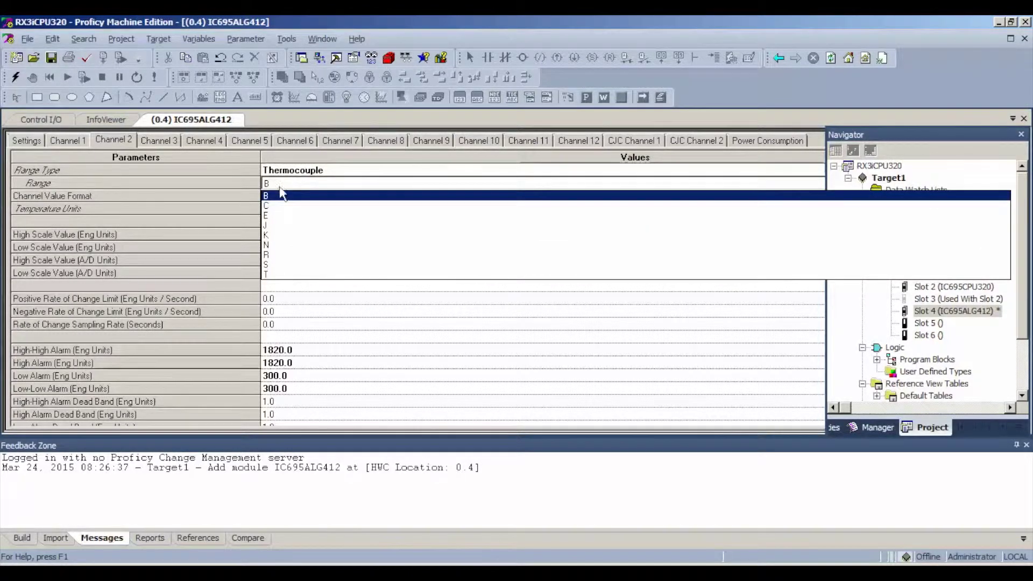
pyautogui.click(280, 227)
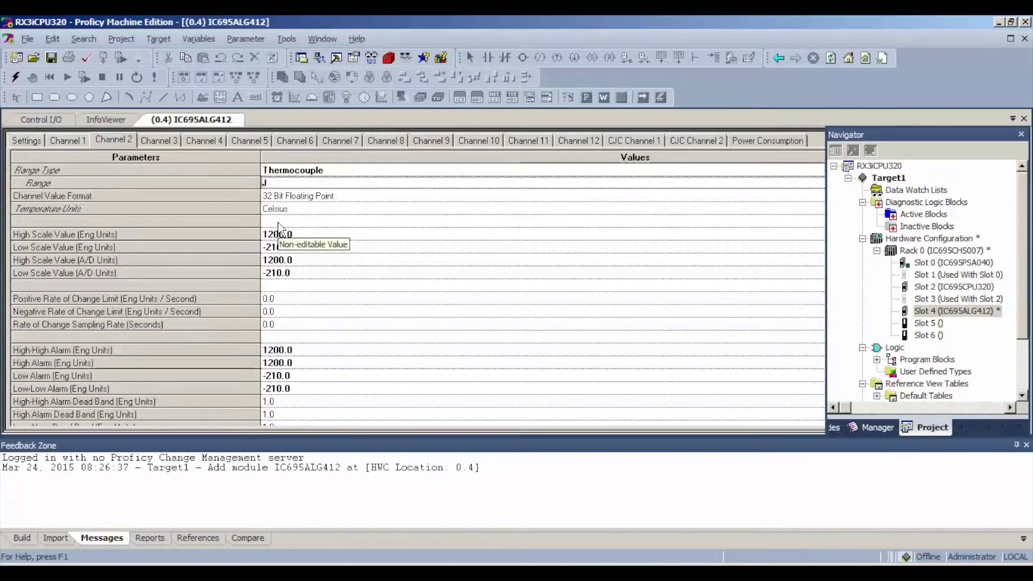
pyautogui.click(282, 199)
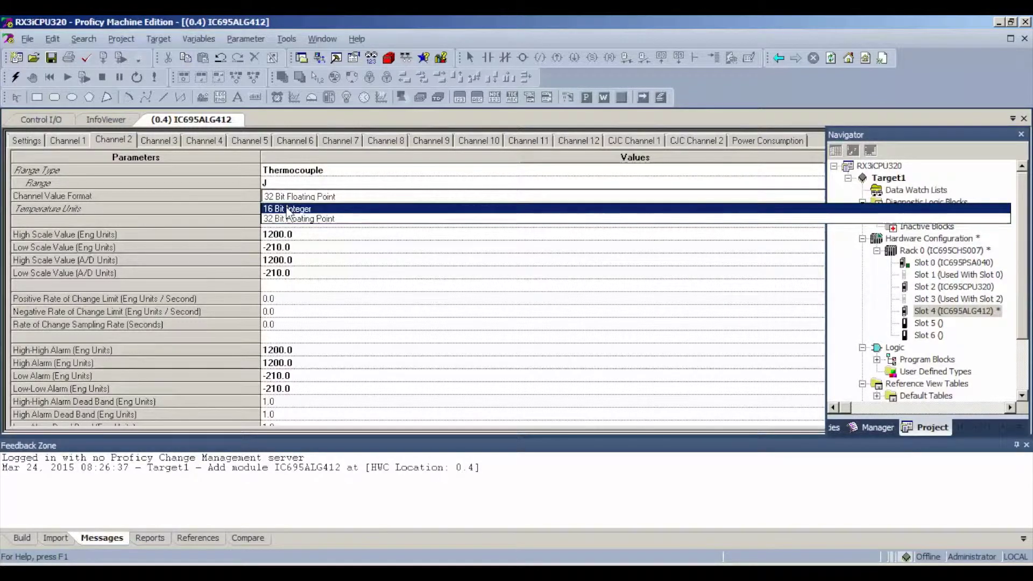
pyautogui.click(284, 208)
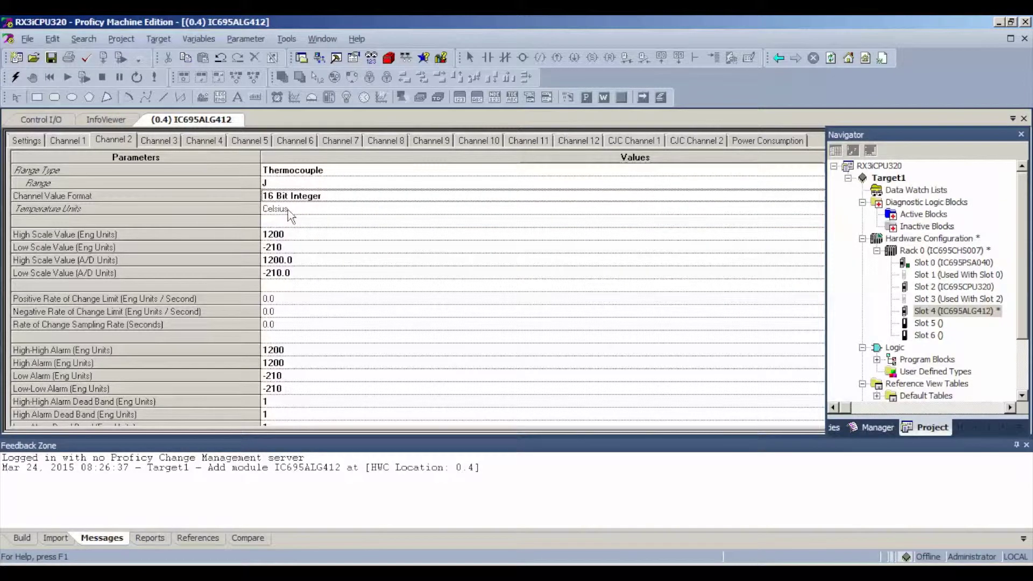
pyautogui.click(159, 141)
# Step: Set Channel 3 to a type J thermocouple with 16 Bit Integer format
pyautogui.click(283, 171)
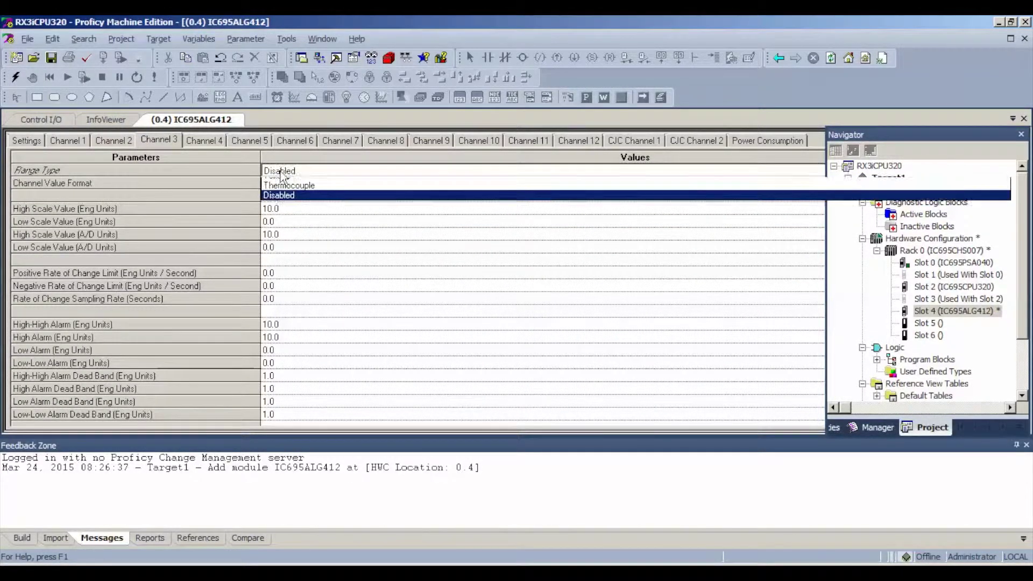
pyautogui.click(297, 194)
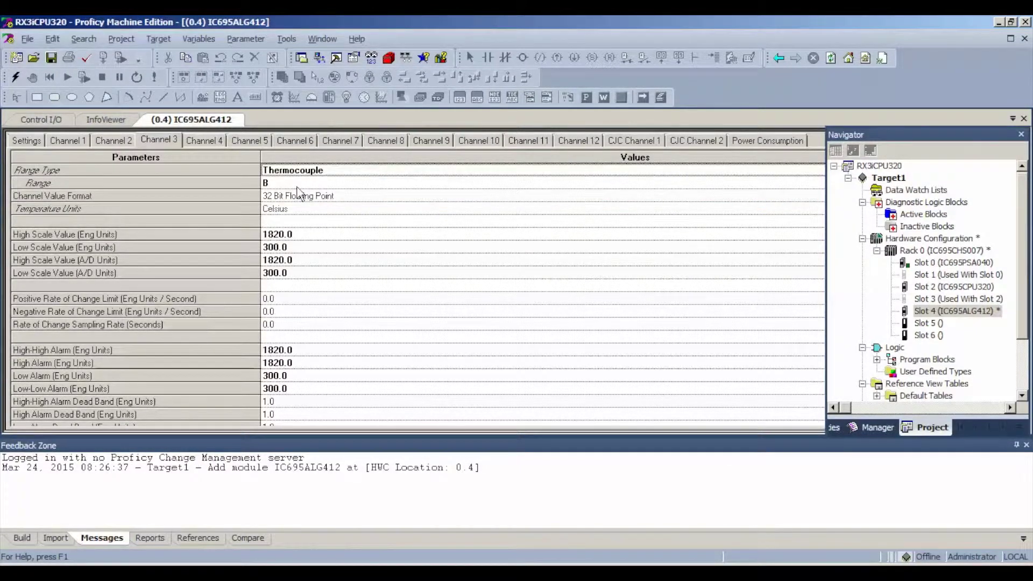
pyautogui.click(298, 184)
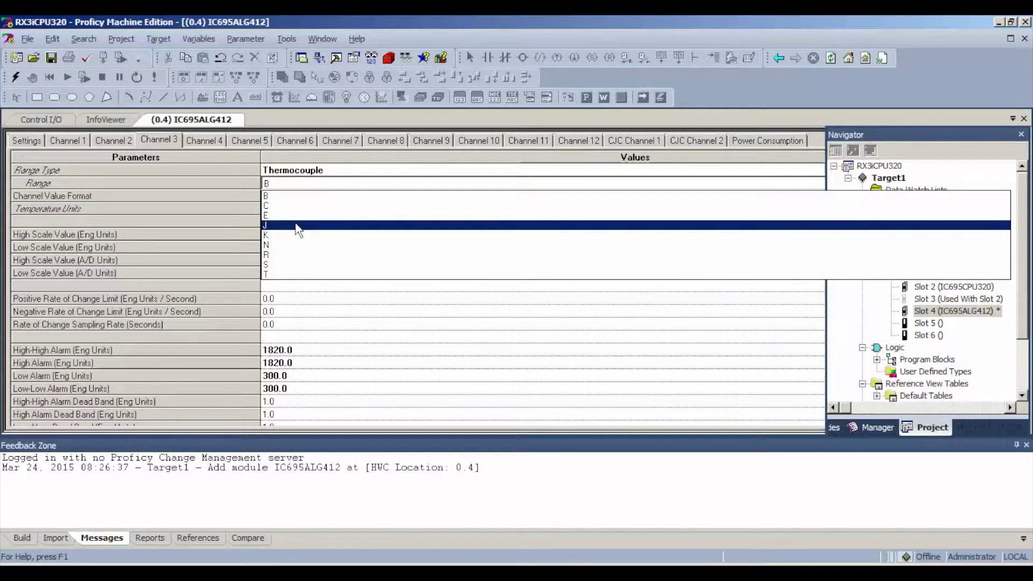
pyautogui.click(297, 225)
pyautogui.click(303, 197)
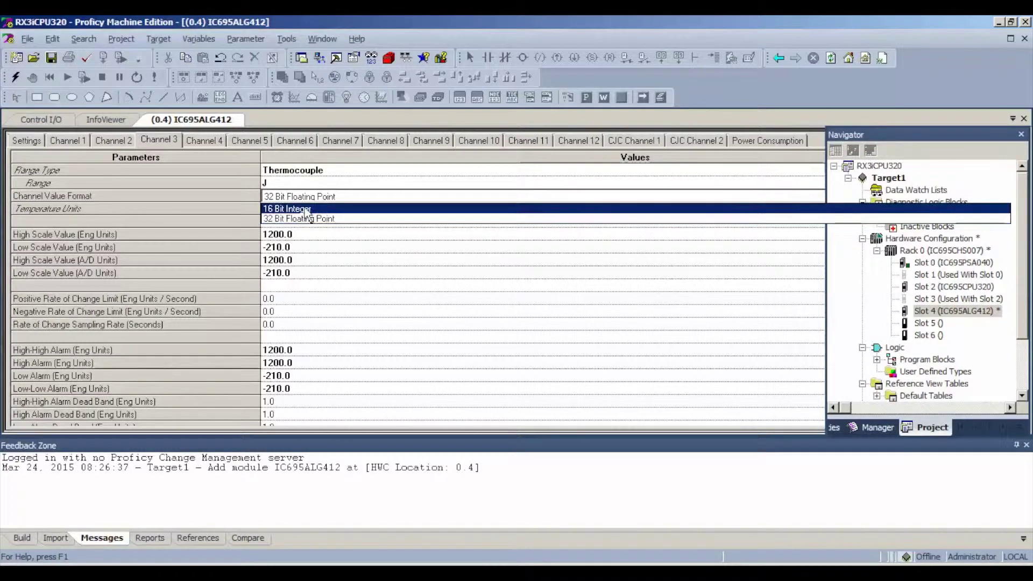
pyautogui.click(300, 209)
# Step: Set Channel 4 to a type J thermocouple with 16 Bit Integer format
pyautogui.click(219, 143)
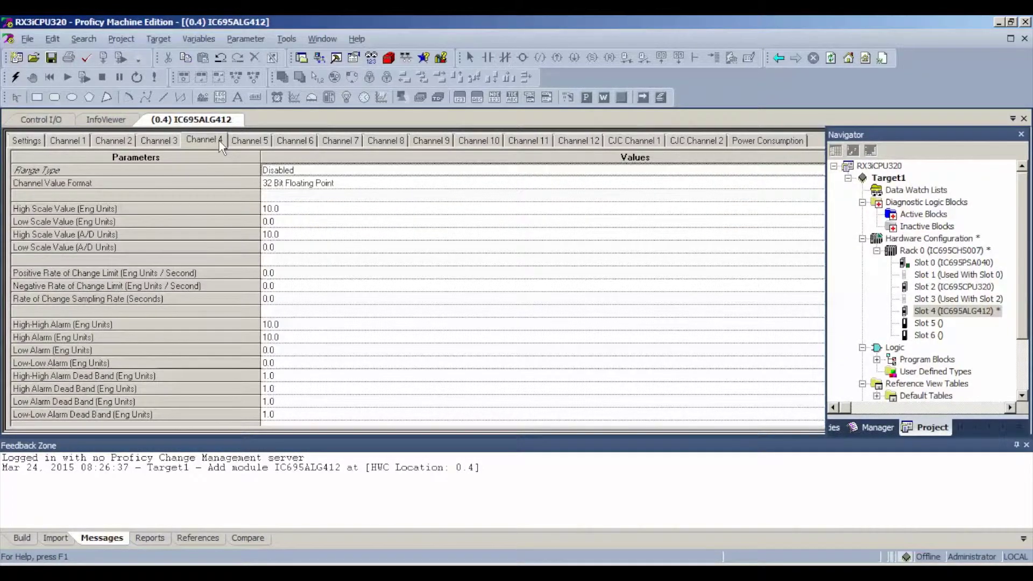
pyautogui.click(300, 172)
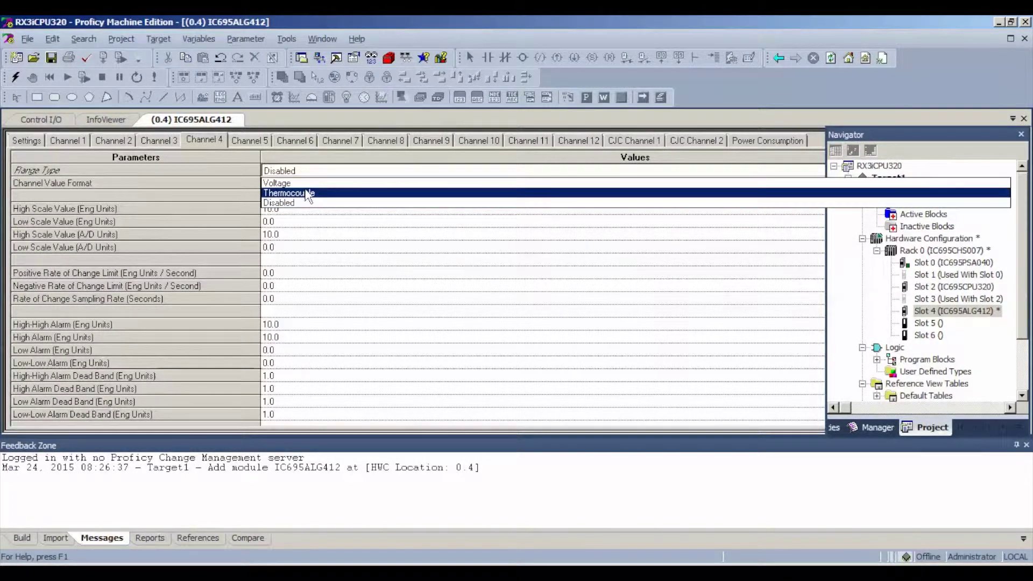
pyautogui.click(307, 195)
pyautogui.click(299, 183)
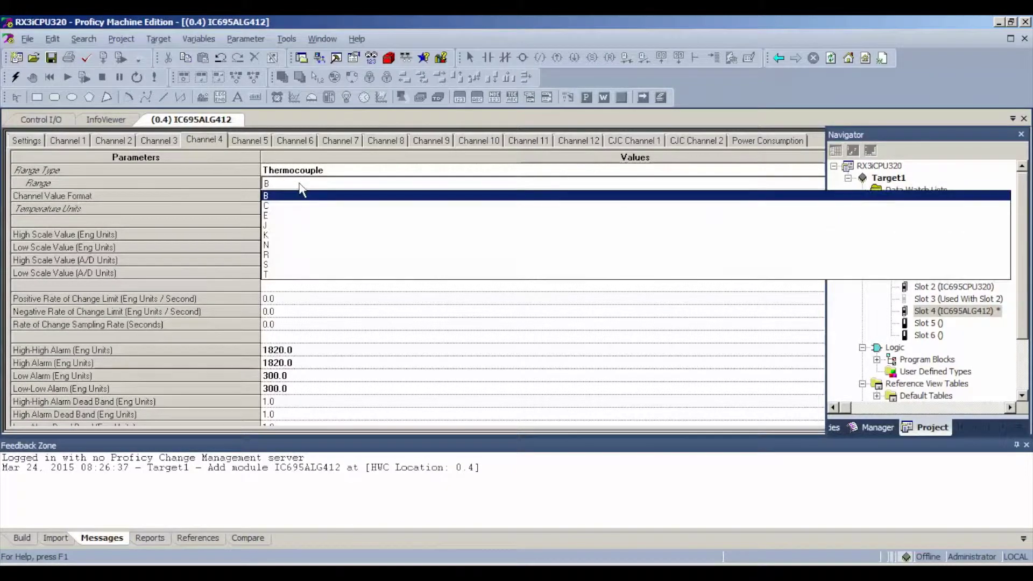
pyautogui.click(298, 225)
pyautogui.click(300, 198)
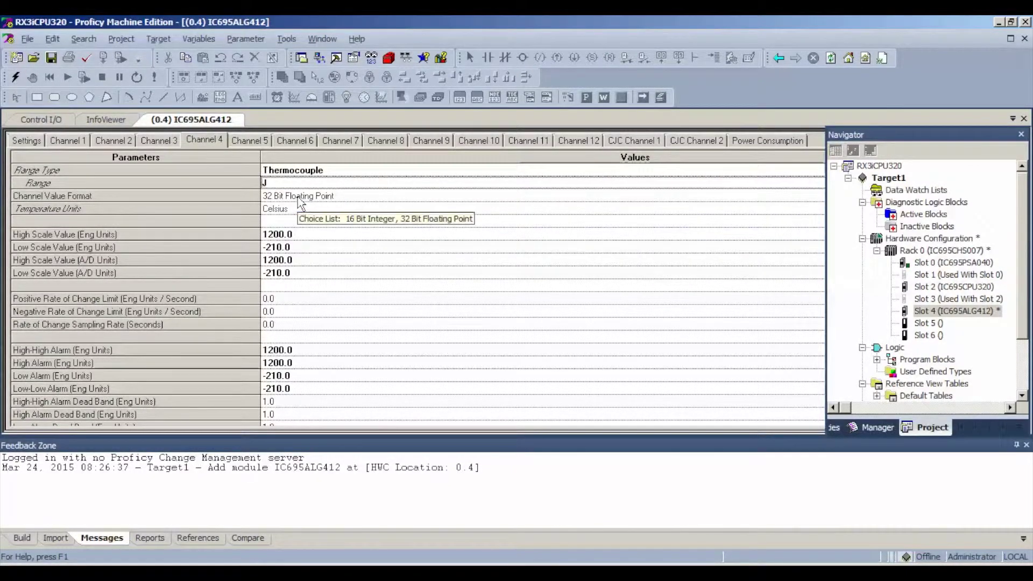
pyautogui.click(300, 208)
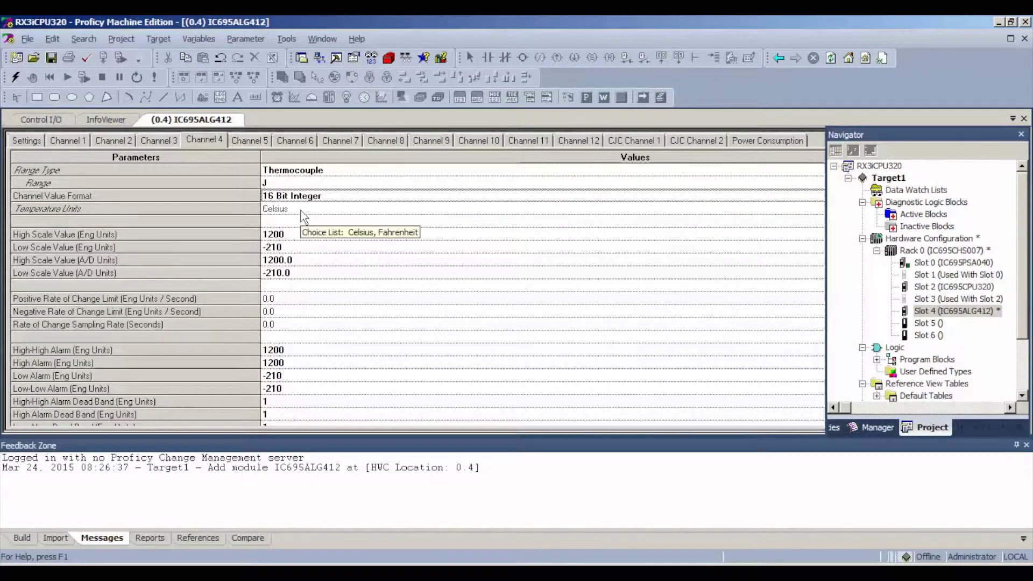
# Step: Set Channel 5 to a type J thermocouple with 16 Bit Integer format
pyautogui.click(250, 141)
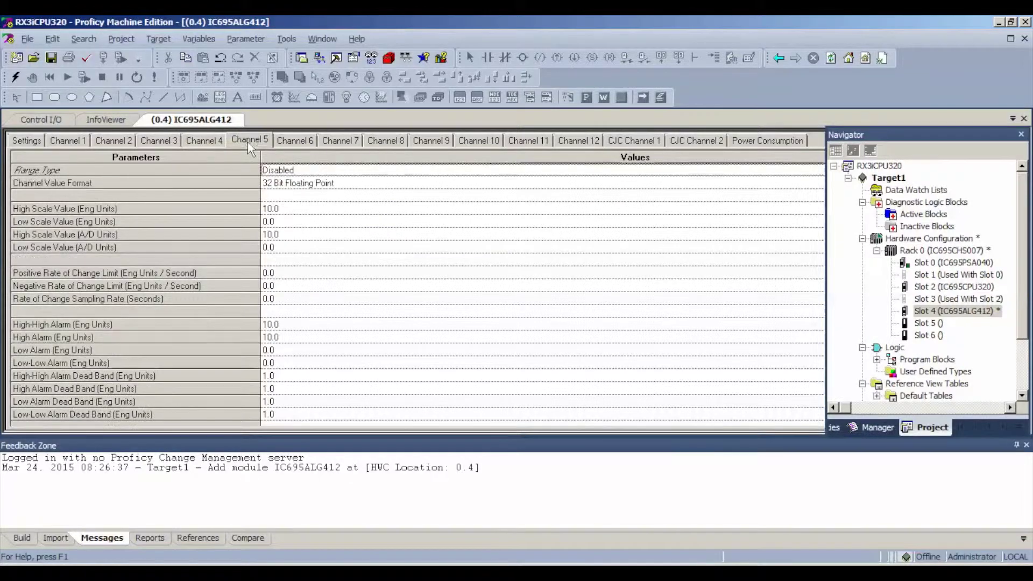
pyautogui.click(278, 171)
pyautogui.click(297, 197)
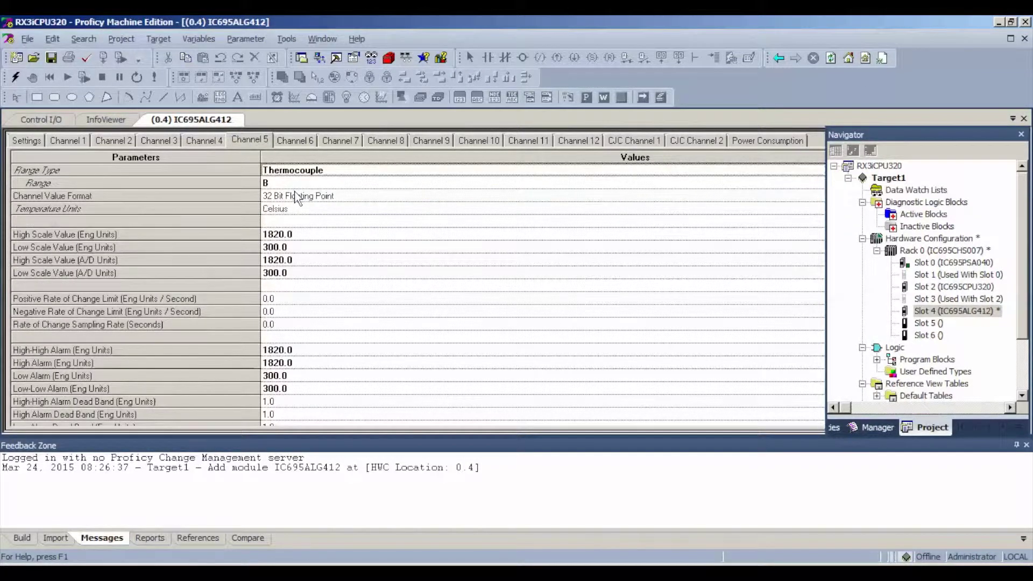
pyautogui.click(294, 183)
pyautogui.click(299, 225)
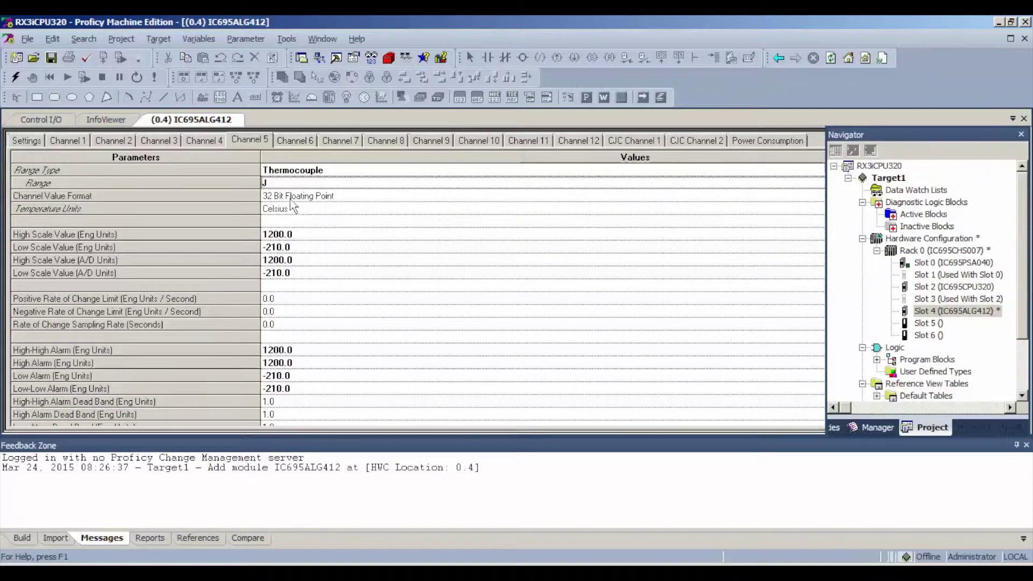
pyautogui.click(292, 197)
pyautogui.click(306, 213)
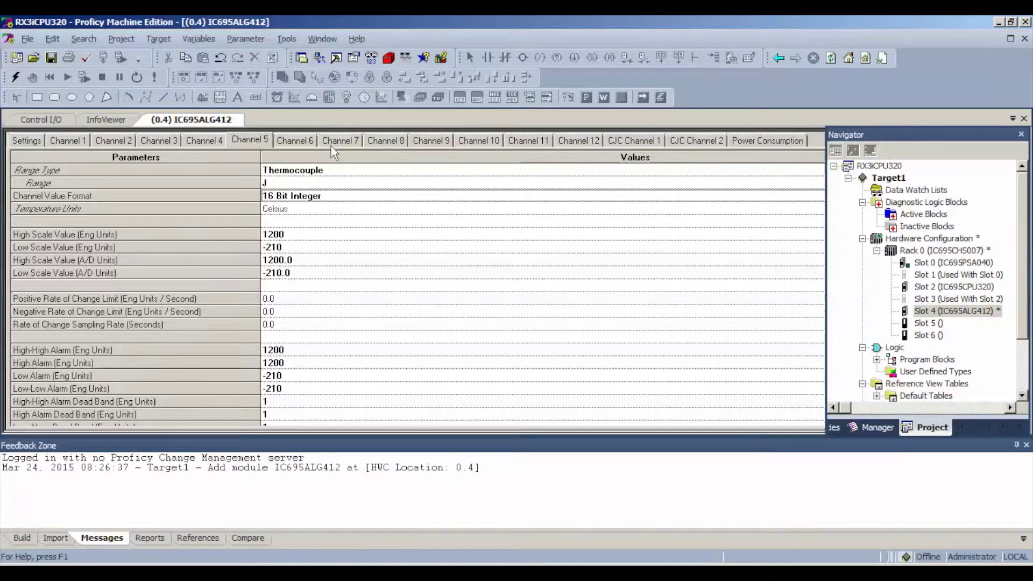
# Step: Set Channel 6 to a type J thermocouple with 16 Bit Integer format
pyautogui.click(295, 141)
pyautogui.click(315, 170)
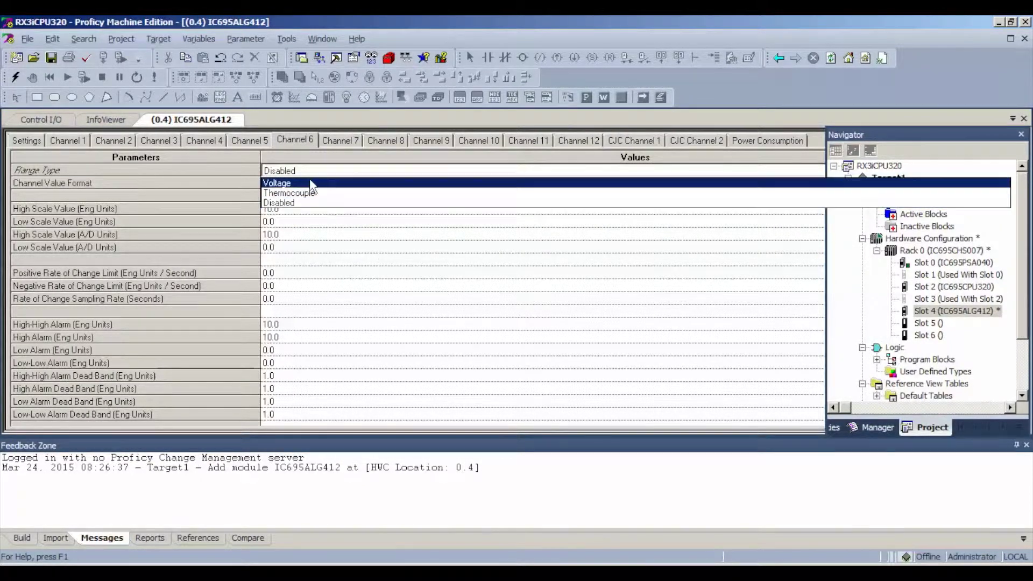
pyautogui.click(311, 193)
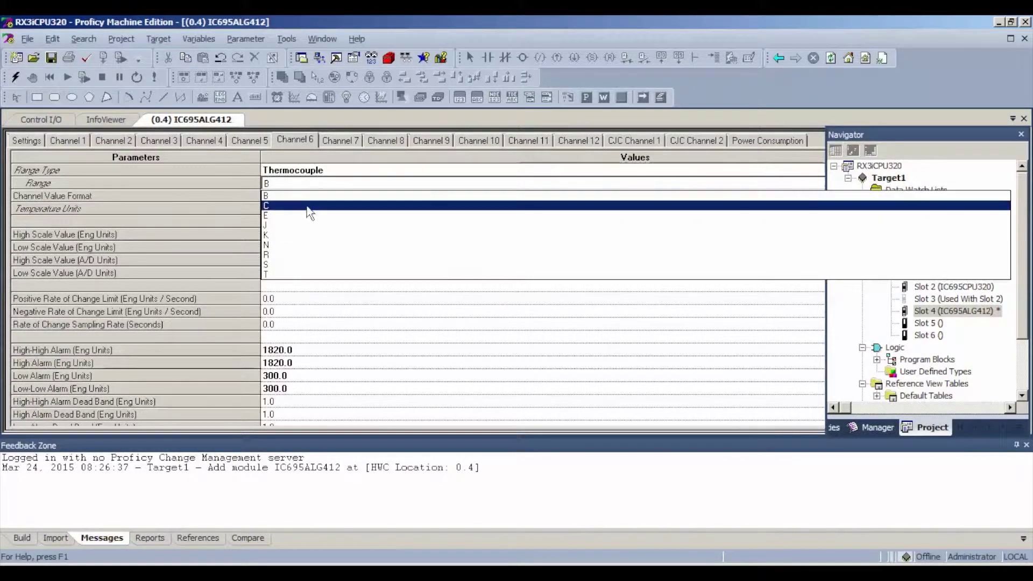
pyautogui.click(312, 225)
pyautogui.click(399, 198)
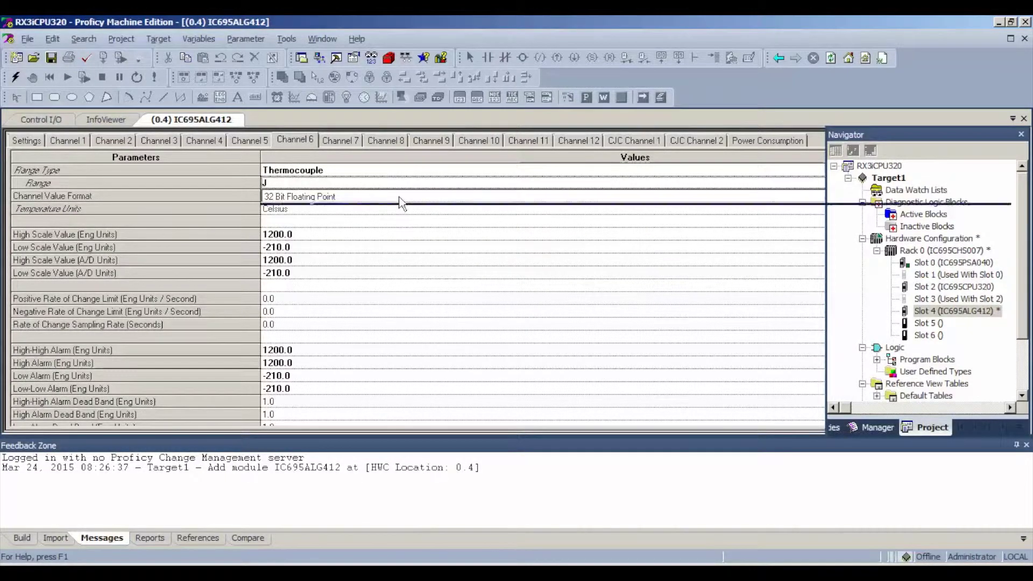
pyautogui.click(400, 214)
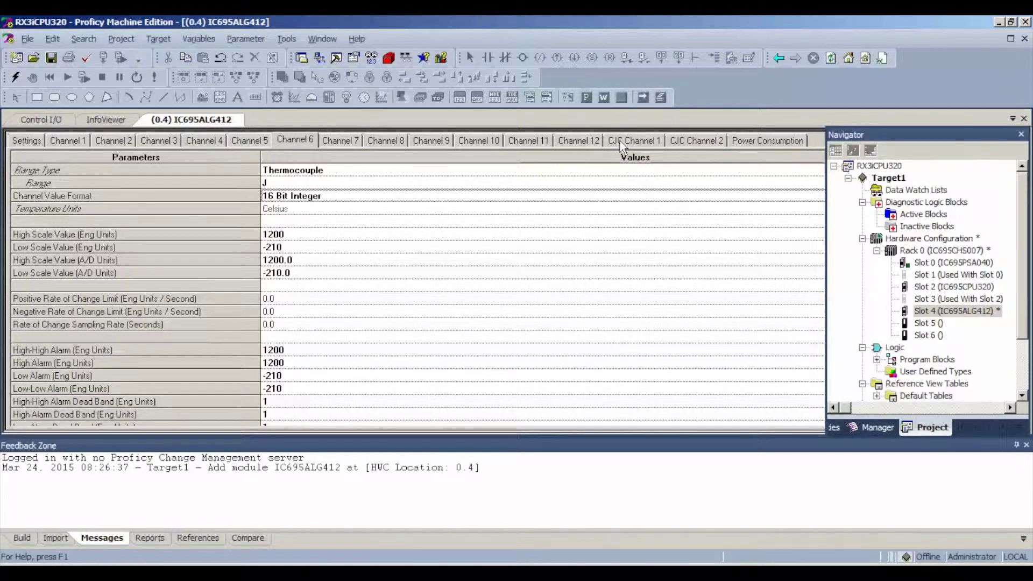
# Step: Bring up the CJC Channel 1 parameters
pyautogui.click(635, 141)
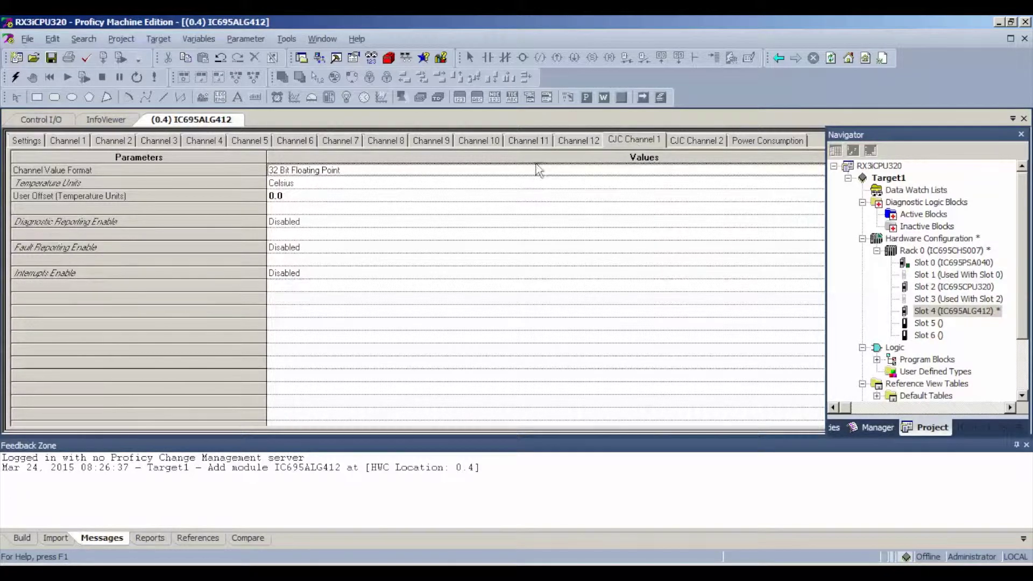
# Step: Inspect CJC Channel 1 offset, units and format unchanged, glance at CJC Channel 2, return to Channel 1
pyautogui.click(287, 197)
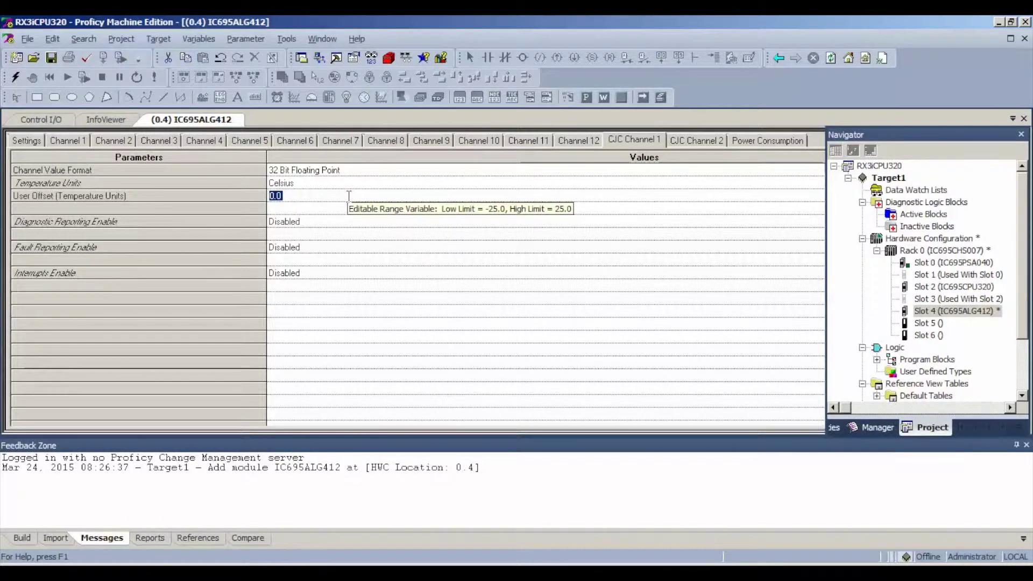
pyautogui.click(323, 184)
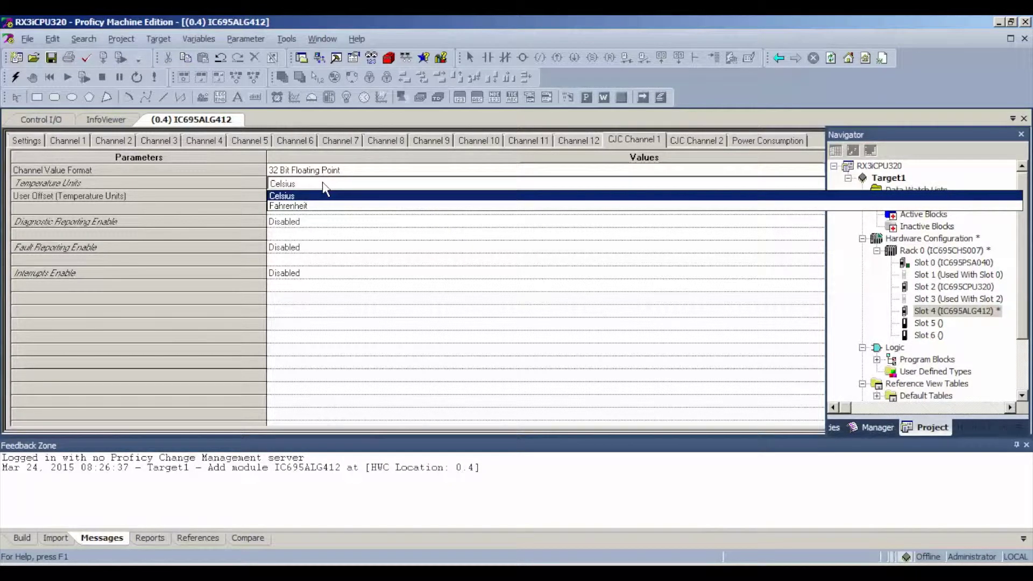
pyautogui.click(323, 171)
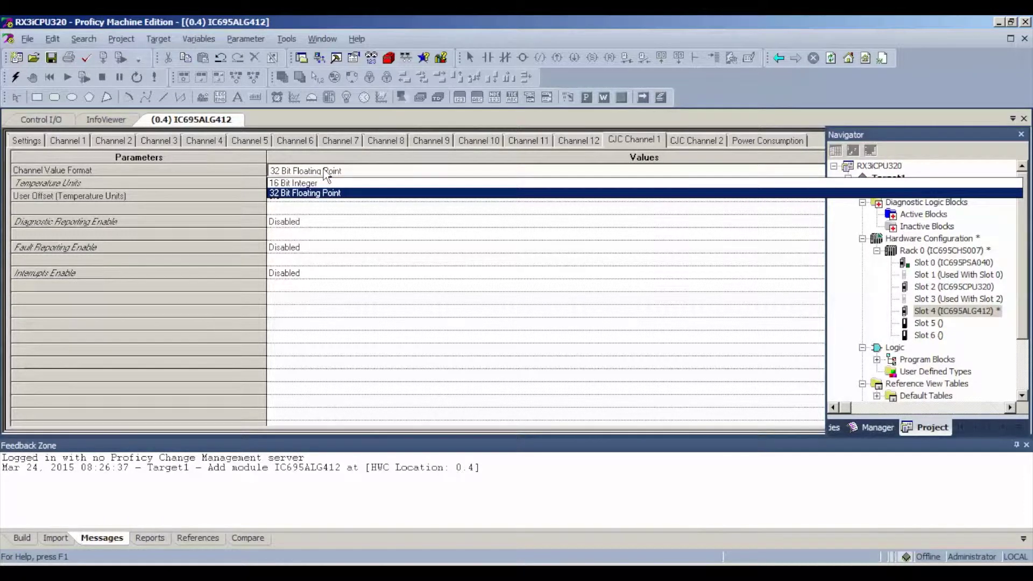
pyautogui.click(699, 144)
pyautogui.click(694, 138)
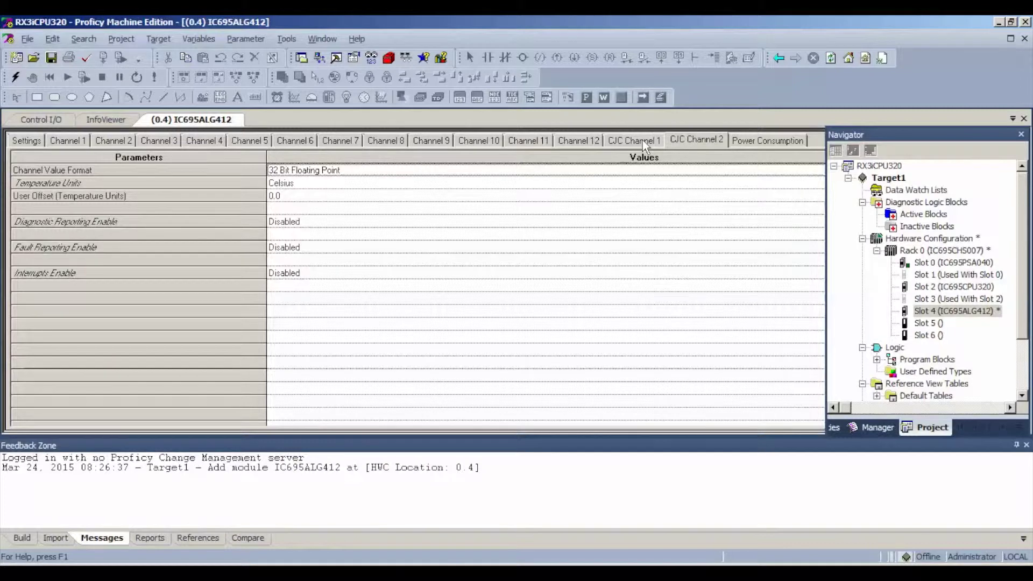
pyautogui.click(642, 140)
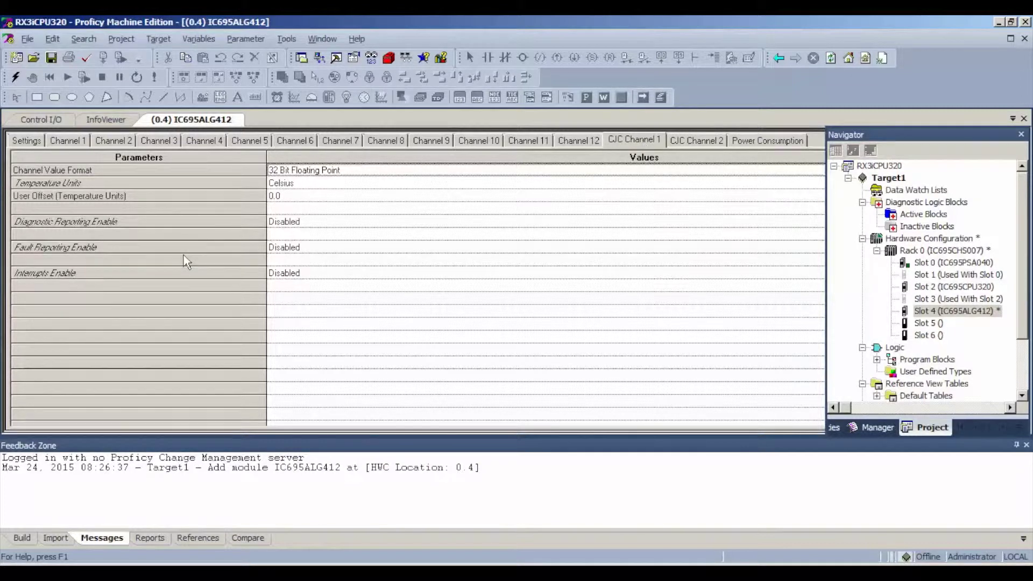
pyautogui.click(75, 141)
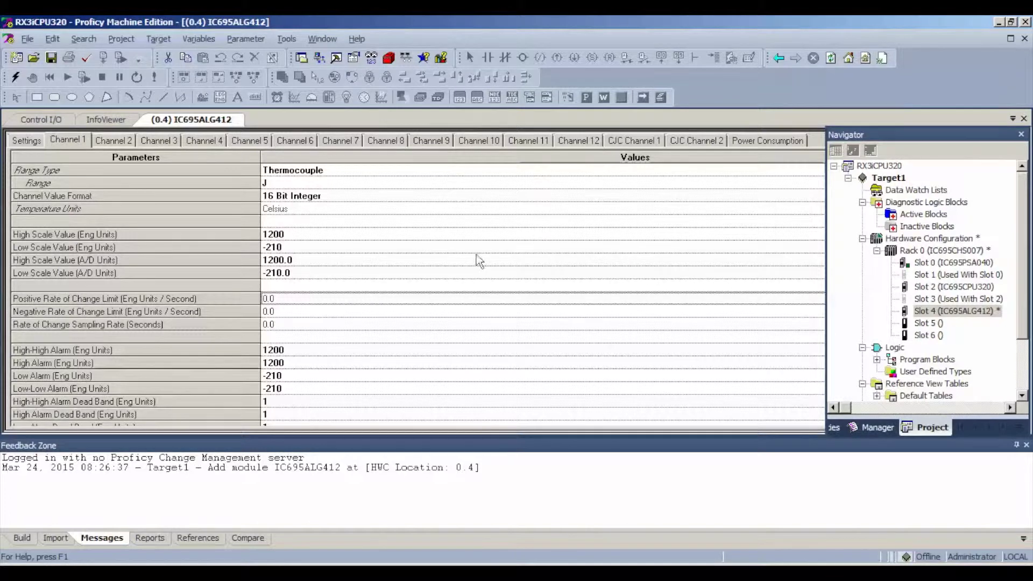
# Step: Go online with the controller and switch from Monitor to Programmer mode
pyautogui.click(15, 77)
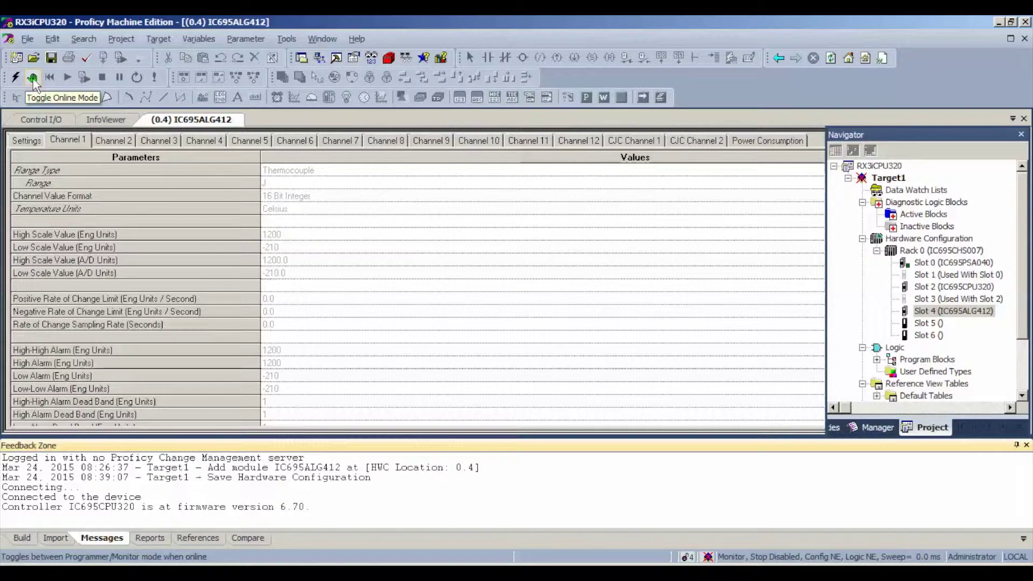
pyautogui.click(33, 76)
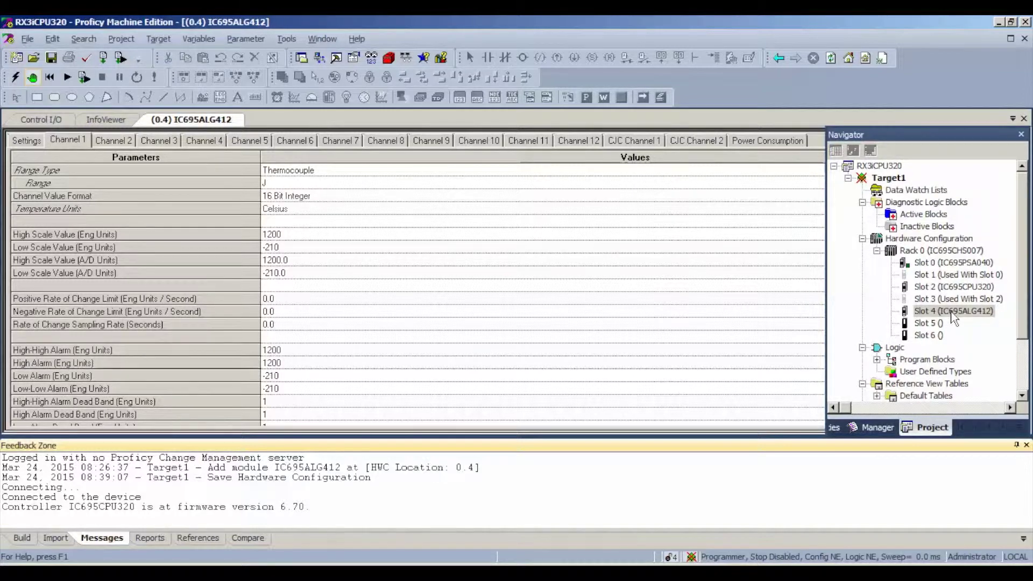
# Step: Clear the Controller Fault Table and IO Fault Table through Clear Memory, confirming the prompts
pyautogui.click(158, 39)
pyautogui.moveTo(198, 235)
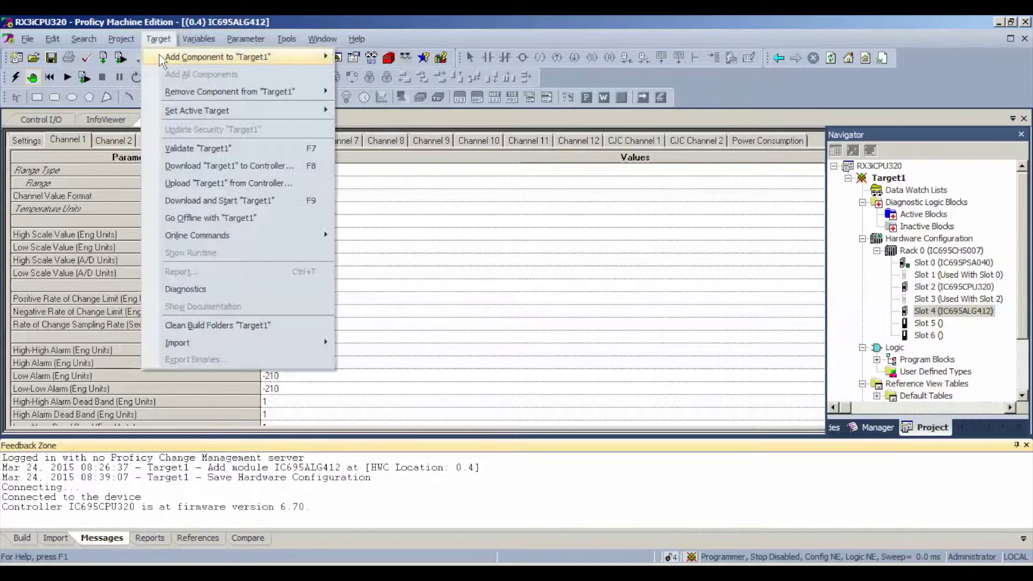
pyautogui.click(403, 291)
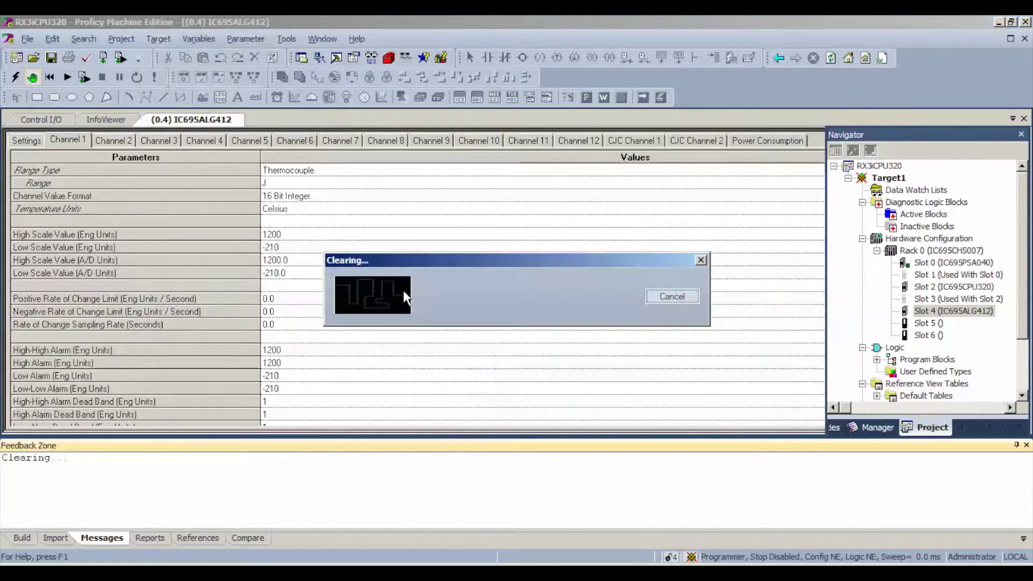
pyautogui.click(421, 356)
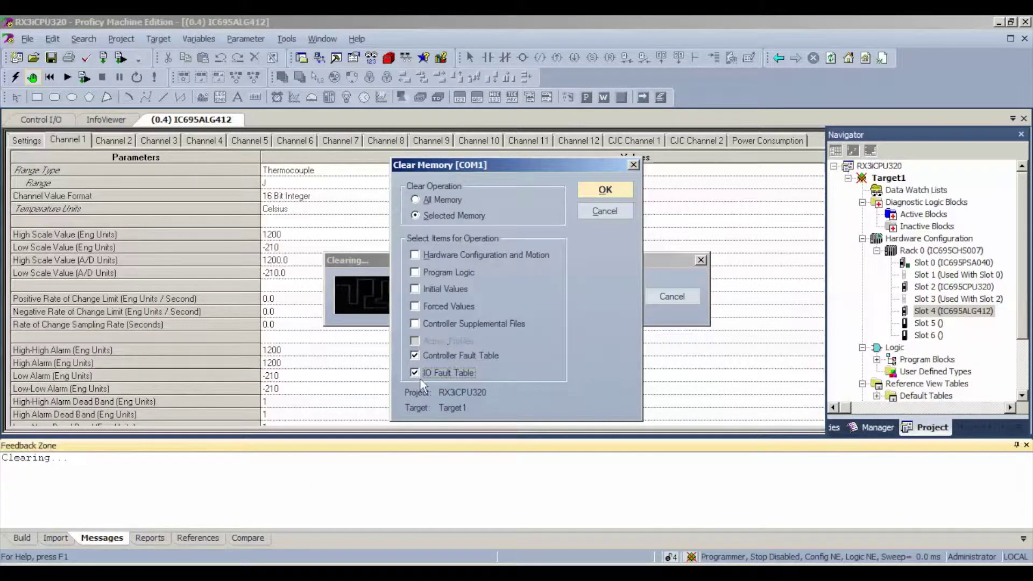
pyautogui.click(616, 194)
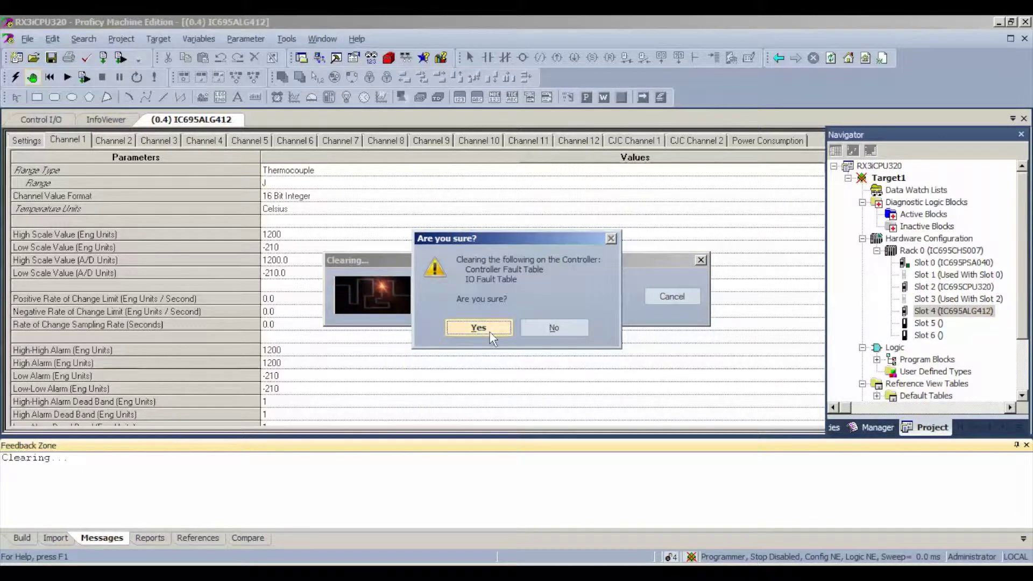
pyautogui.click(479, 328)
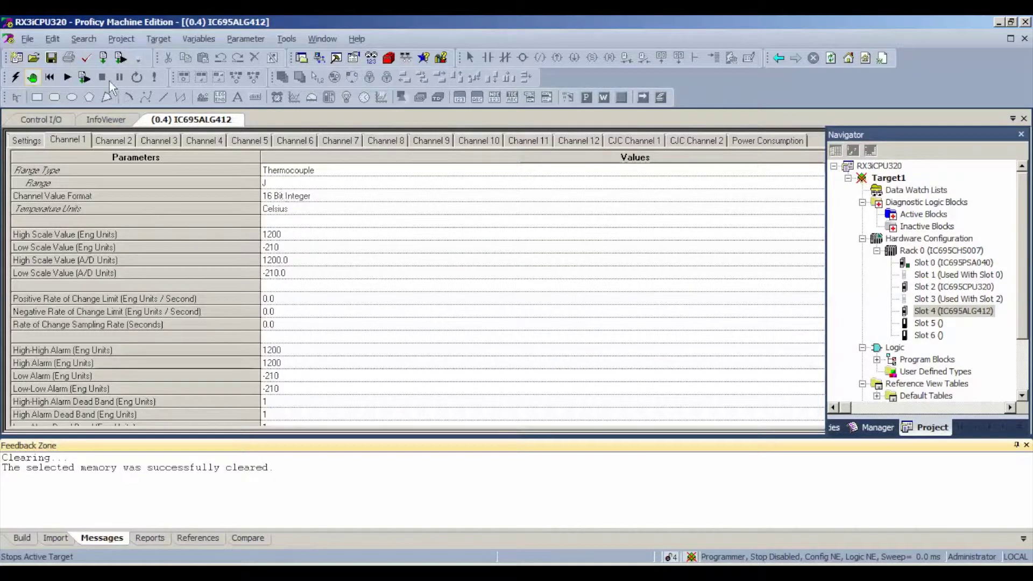
pyautogui.click(84, 77)
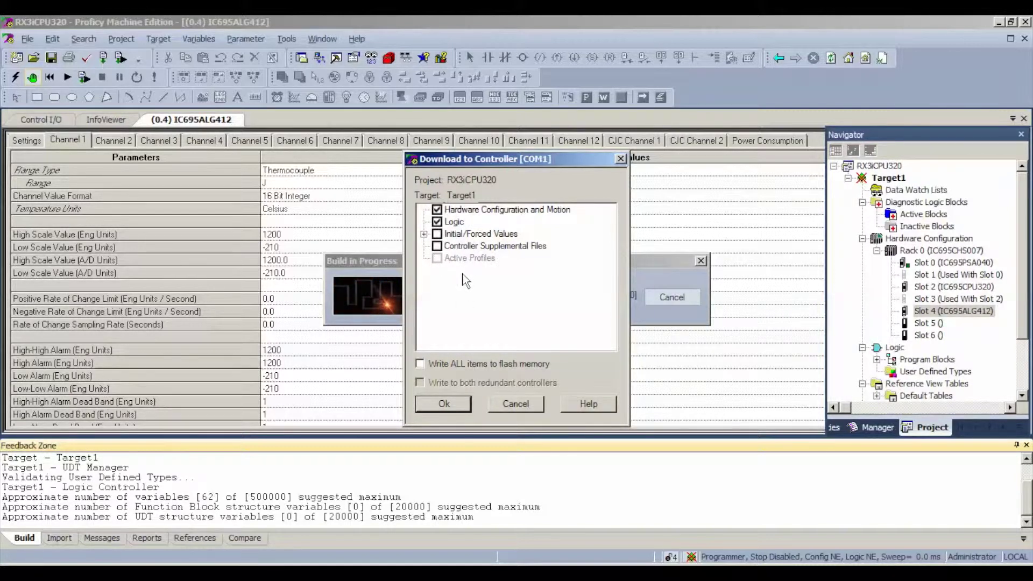
# Step: Download with Hardware Configuration and Logic checked
pyautogui.click(449, 403)
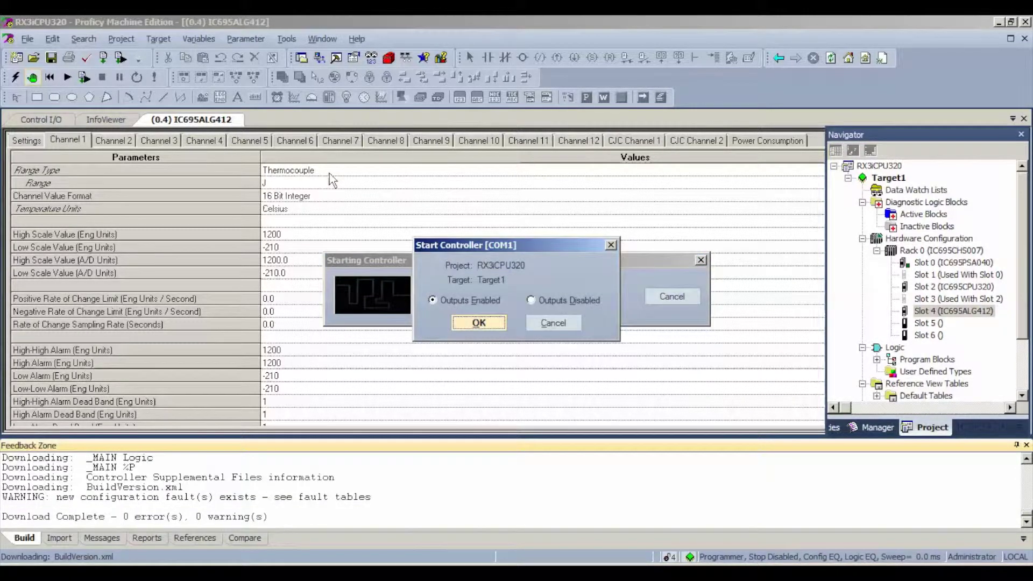
# Step: Start the controller with Outputs Enabled
pyautogui.click(479, 323)
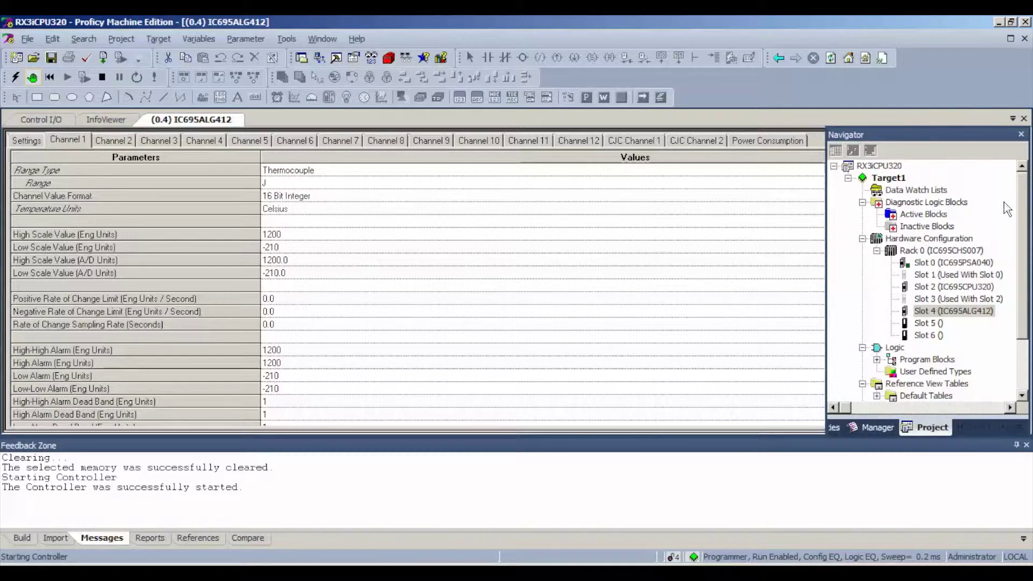
pyautogui.scroll(-2, 1026, 242)
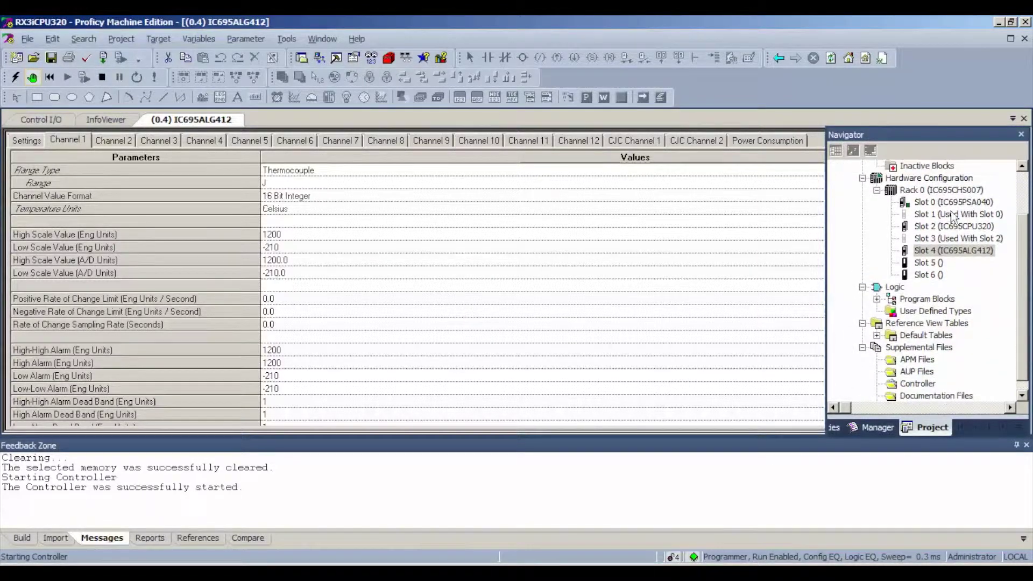
# Step: Expand Default Tables and open the %AI - Analog Input table
pyautogui.click(876, 334)
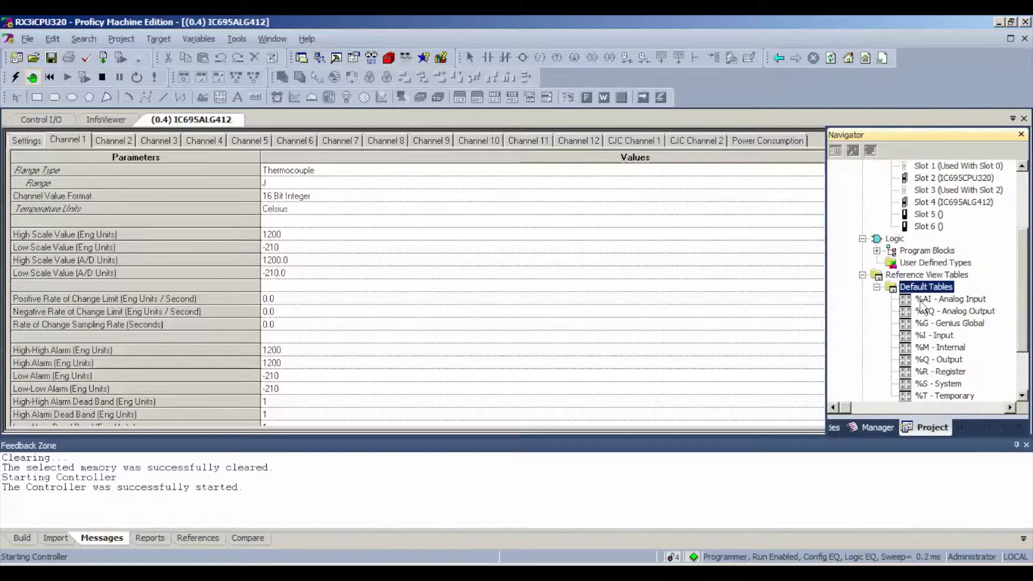
pyautogui.doubleClick(960, 298)
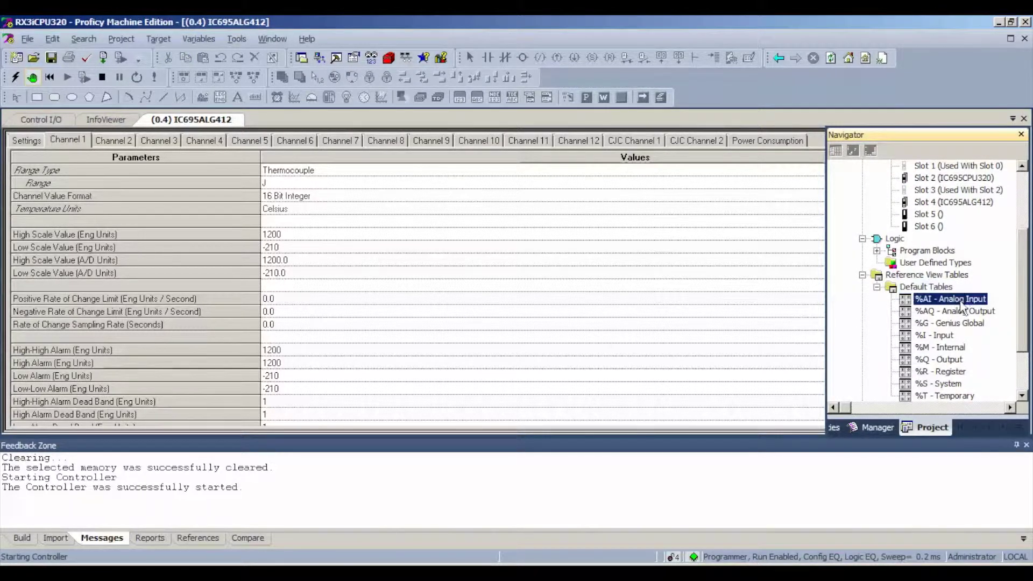